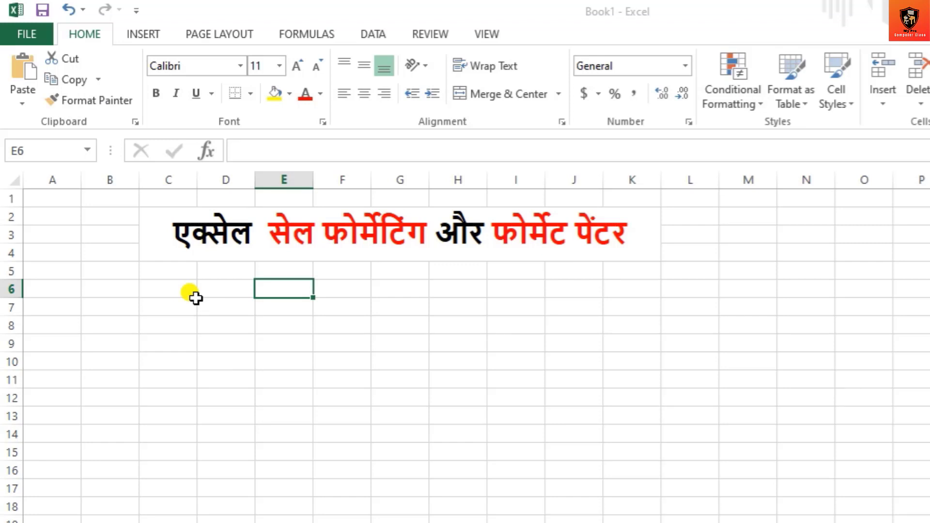
Enter 12 in cells E6 and E7, and ABC in cell E8.
{"action": "double_click", "coordinate": [276, 293]}
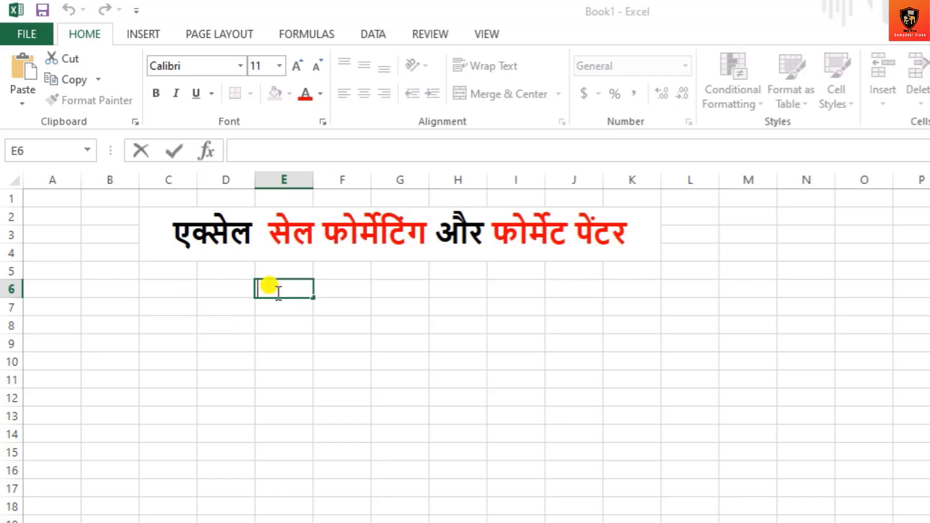
{"action": "type", "text": "12"}
{"action": "key", "text": "Return"}
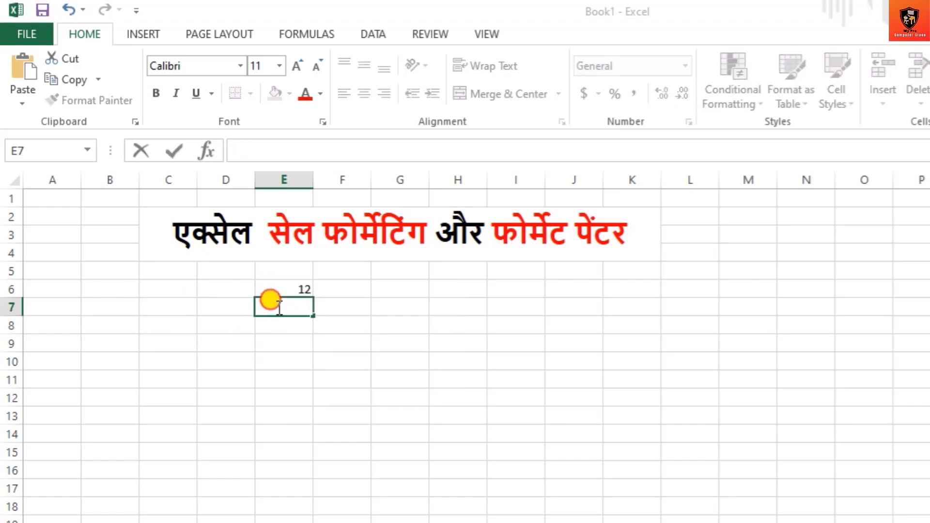
{"action": "double_click", "coordinate": [268, 299]}
{"action": "type", "text": "12"}
{"action": "left_click", "coordinate": [271, 326]}
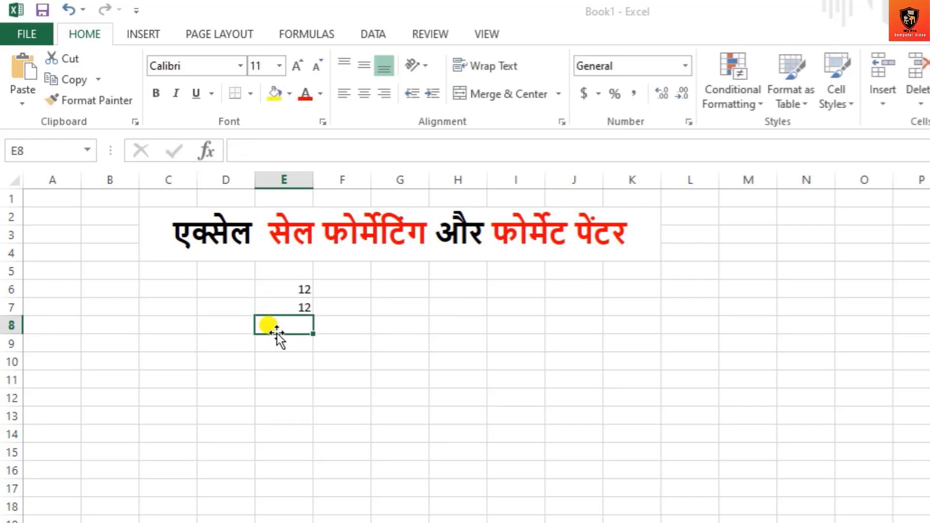
{"action": "type", "text": "ABC"}
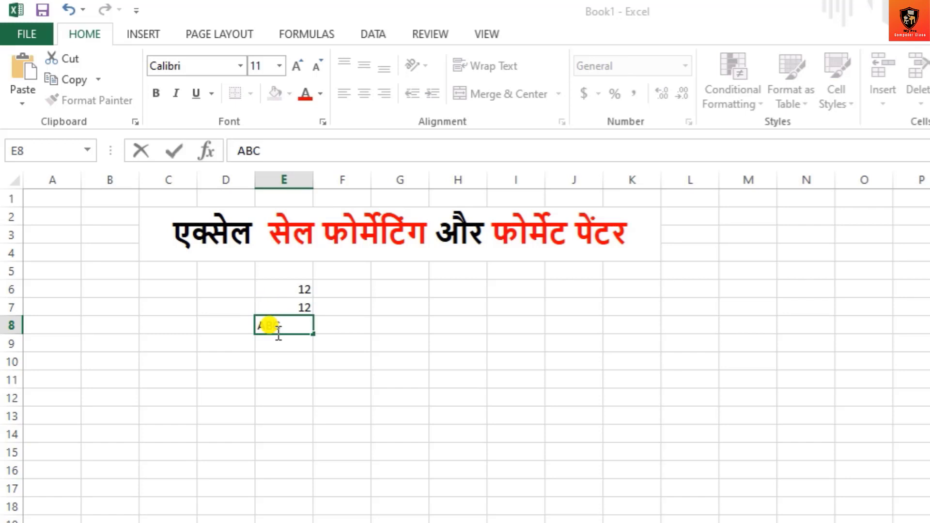
{"action": "left_click", "coordinate": [326, 313]}
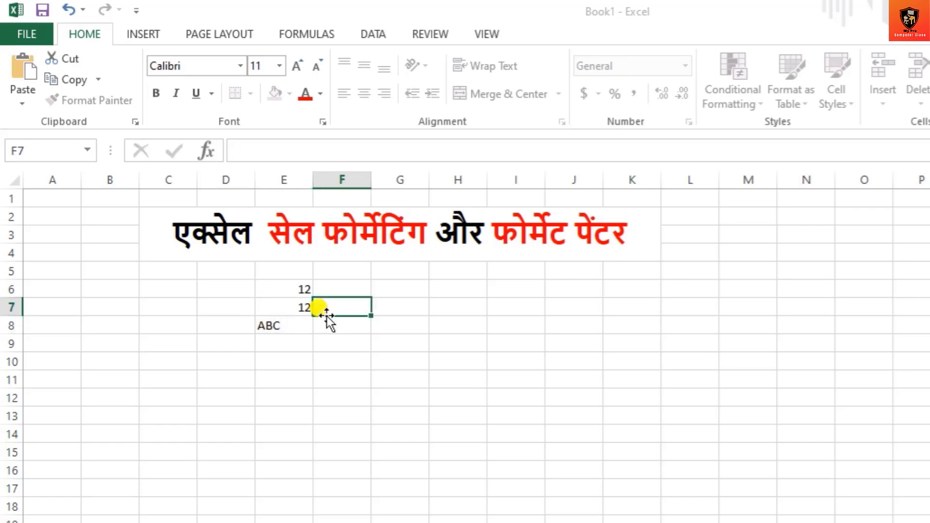
Give cell E8 a red font colour and a yellow fill.
{"action": "left_click", "coordinate": [269, 327]}
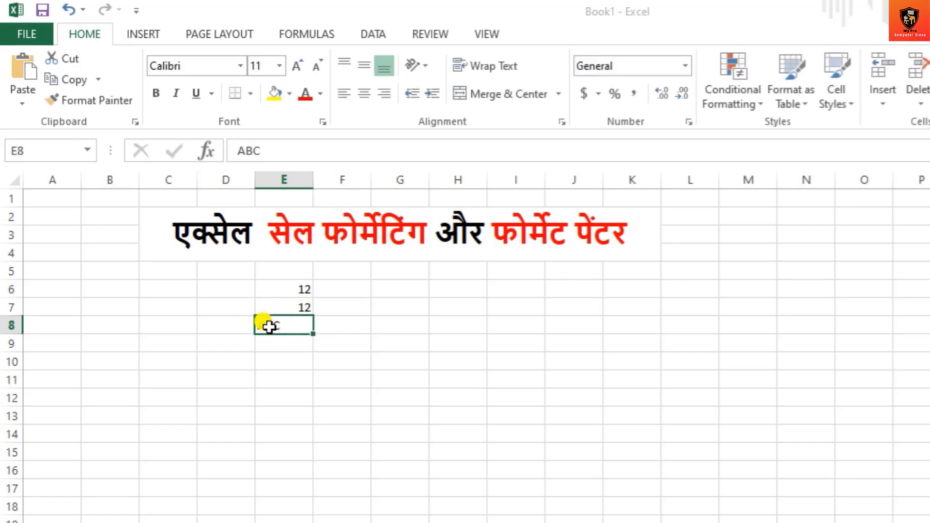
{"action": "double_click", "coordinate": [272, 325]}
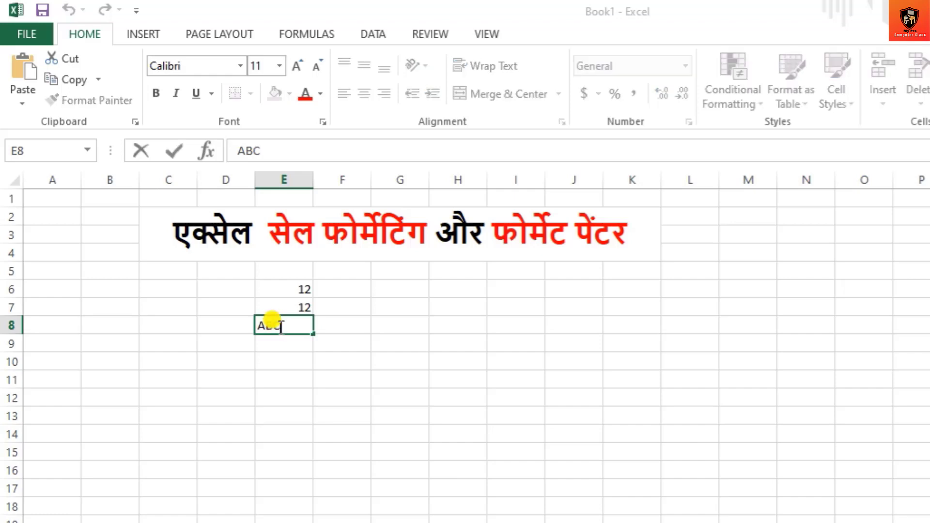
{"action": "left_click", "coordinate": [330, 325]}
{"action": "left_click", "coordinate": [286, 323]}
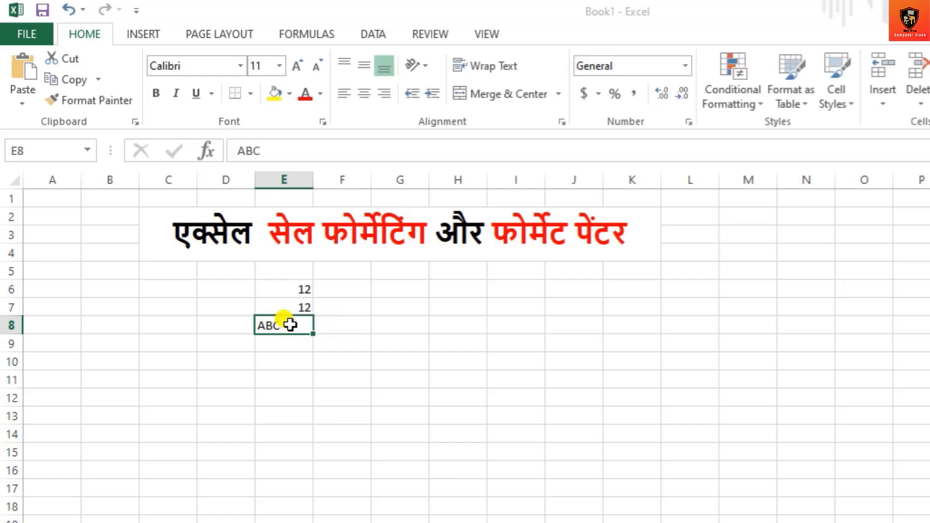
{"action": "left_click", "coordinate": [304, 92]}
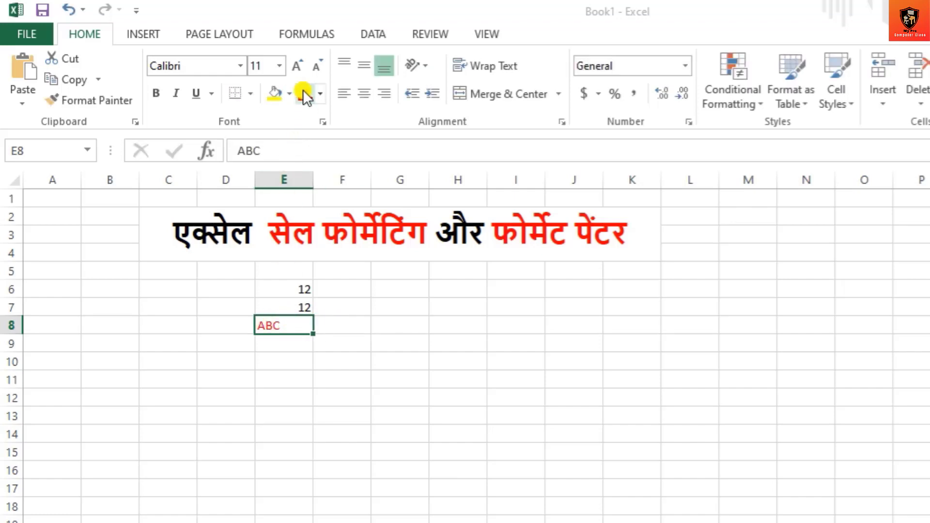
{"action": "left_click", "coordinate": [279, 95]}
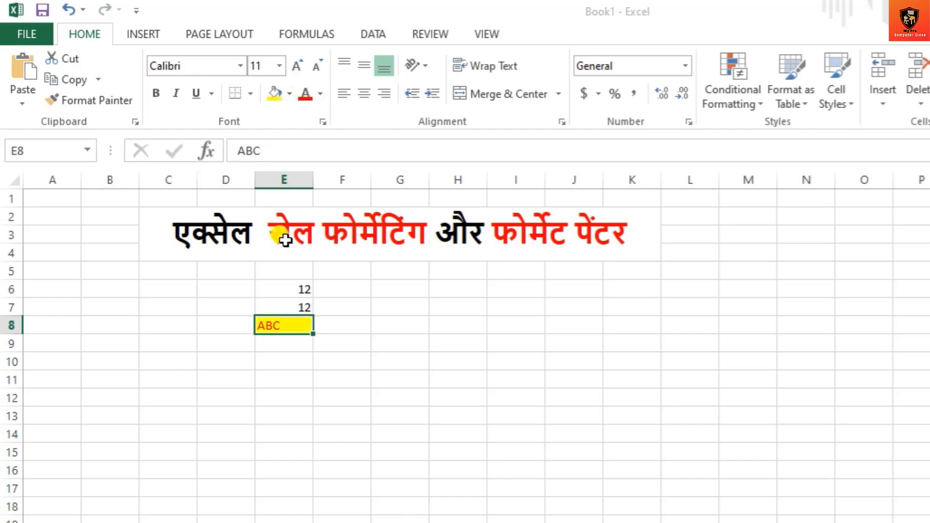
{"action": "left_click", "coordinate": [339, 313]}
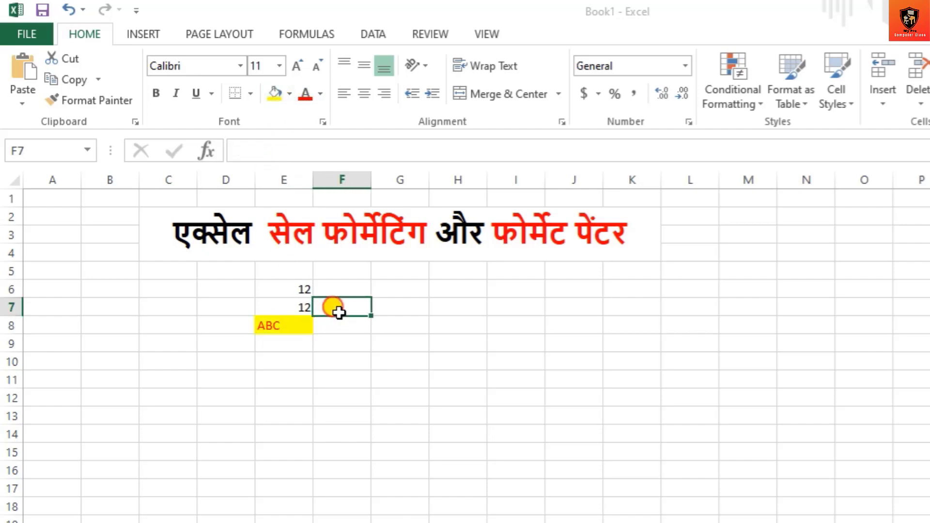
Copy the formatting of cell E8 to cell E6 with Format Painter.
{"action": "left_click", "coordinate": [291, 328]}
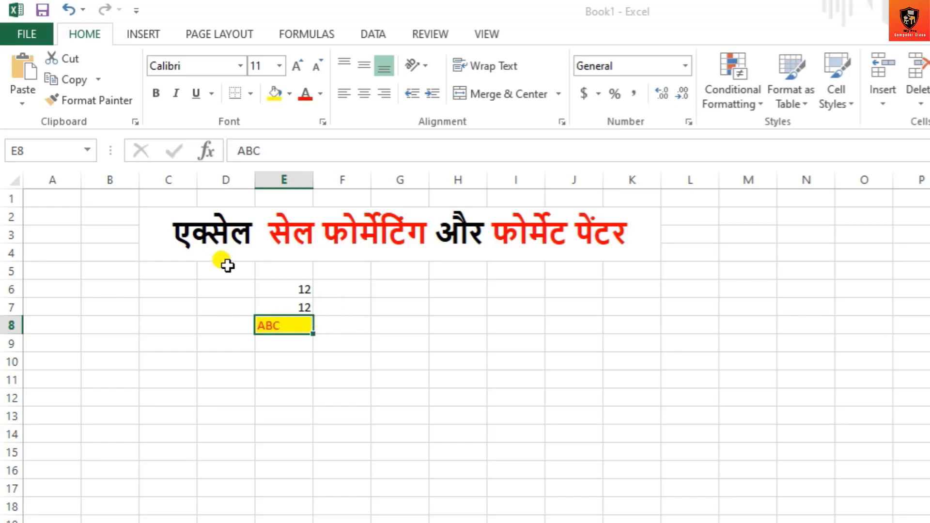
{"action": "left_click", "coordinate": [97, 103]}
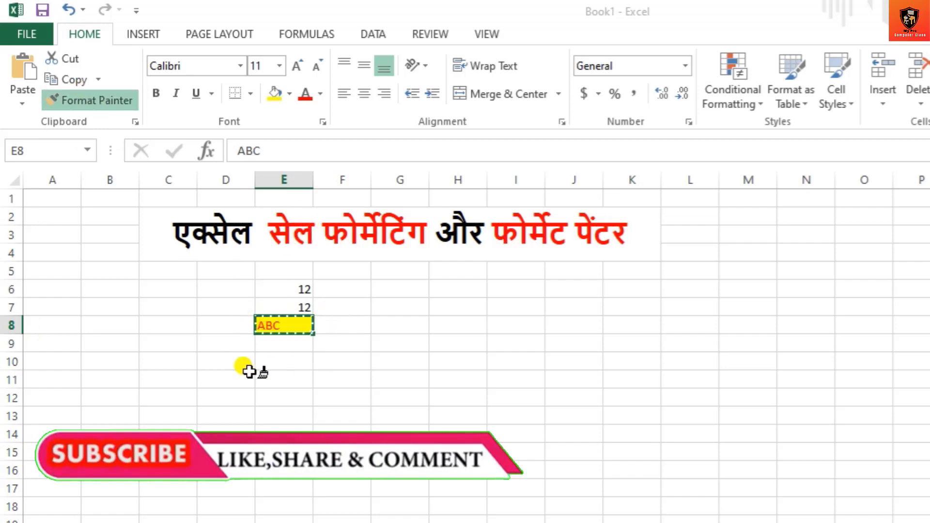
{"action": "left_click", "coordinate": [278, 290]}
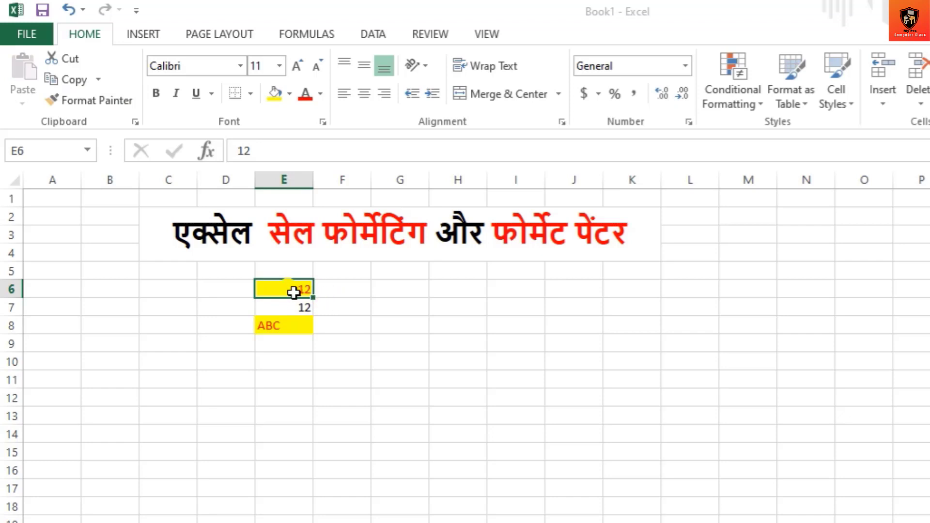
Make the text in cell E8 bold and reapply its formatting to cell E6 with Format Painter.
{"action": "left_click", "coordinate": [283, 331]}
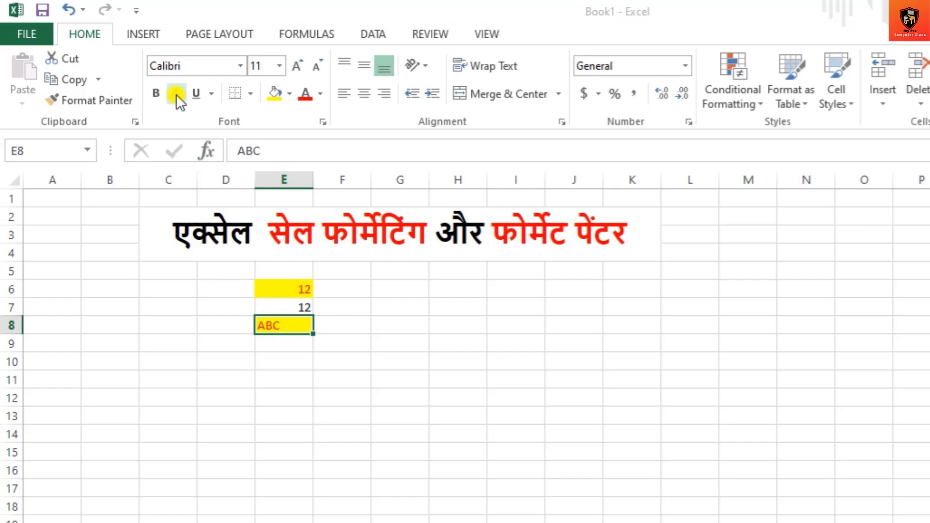
{"action": "left_click", "coordinate": [160, 93]}
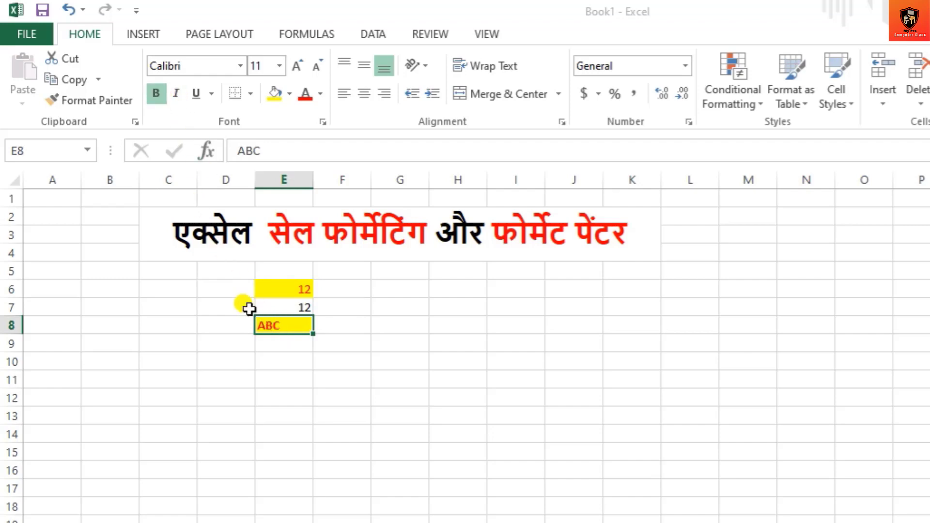
{"action": "left_click", "coordinate": [95, 103]}
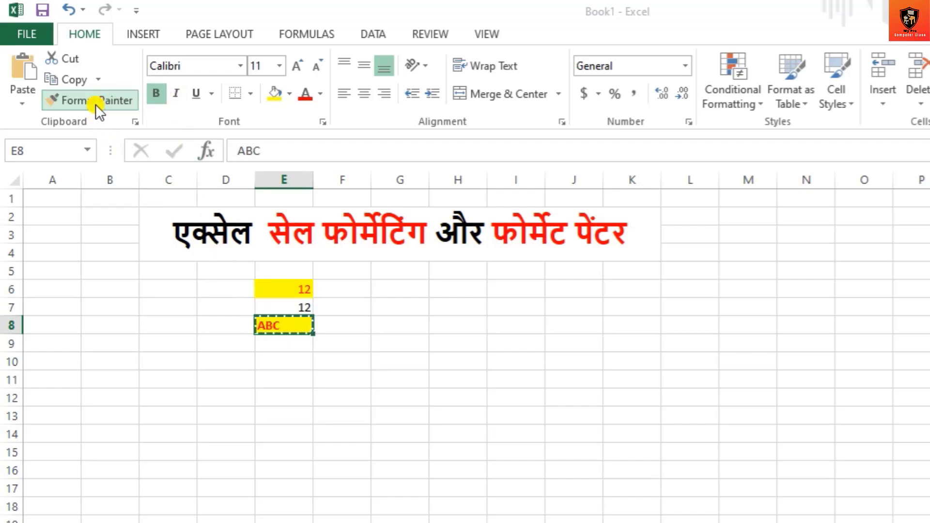
{"action": "left_click", "coordinate": [273, 289]}
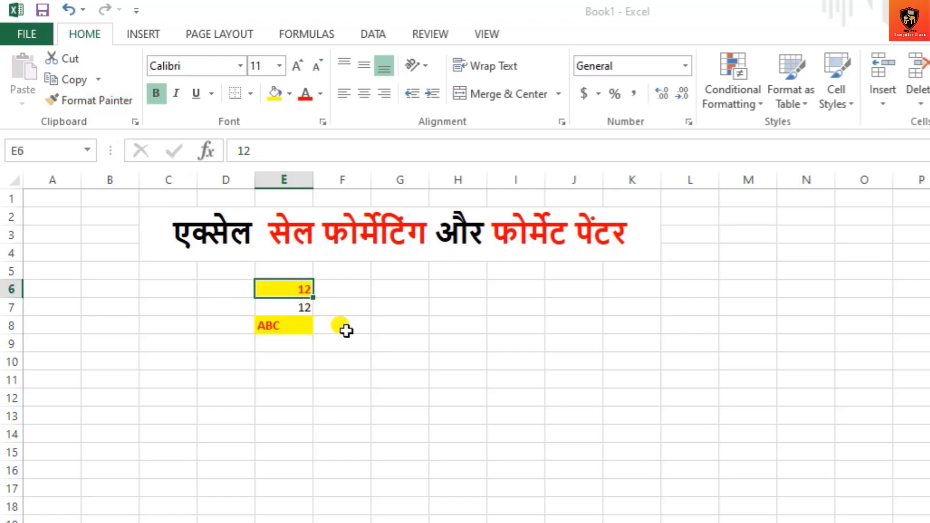
Copy the formatting of cell E8 to the empty range H8:N17 with Format Painter.
{"action": "left_click", "coordinate": [288, 329]}
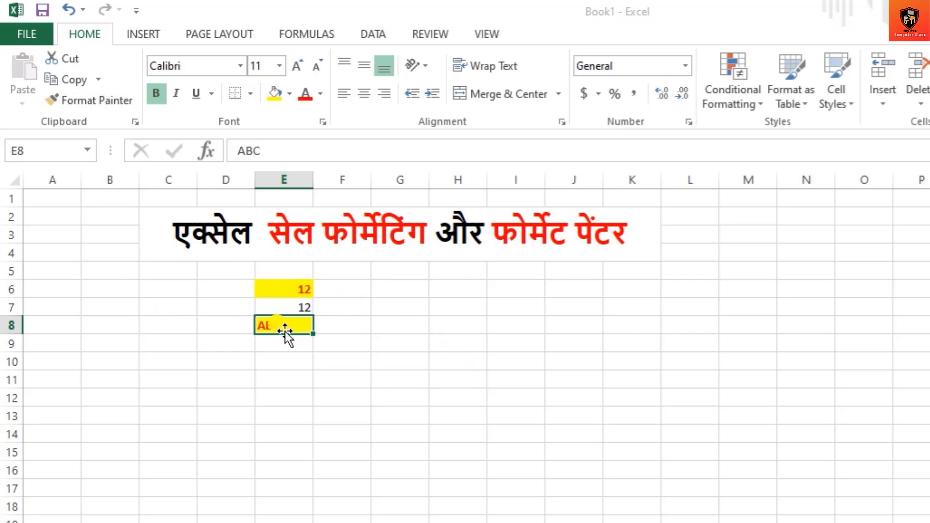
{"action": "left_click", "coordinate": [104, 102]}
{"action": "mouse_move", "coordinate": [434, 327]}
{"action": "left_mouse_down"}
{"action": "mouse_move", "coordinate": [573, 409]}
{"action": "mouse_move", "coordinate": [699, 467]}
{"action": "mouse_move", "coordinate": [872, 504]}
{"action": "mouse_move", "coordinate": [789, 494]}
{"action": "left_mouse_up"}
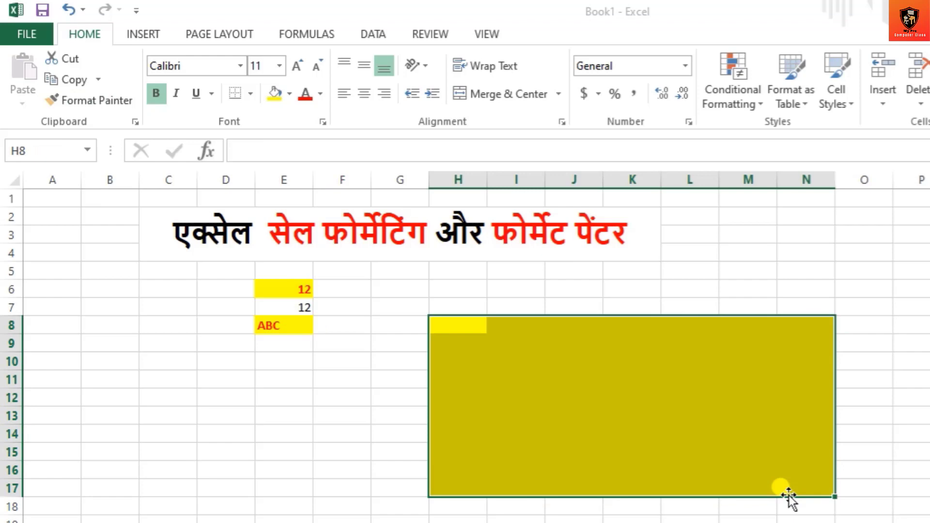
{"action": "left_click", "coordinate": [663, 428]}
Enter the sample texts JHVG in J10, HVJHG in J12 and HGHH in K11 within the yellow block.
{"action": "left_click", "coordinate": [582, 357]}
{"action": "double_click", "coordinate": [582, 356]}
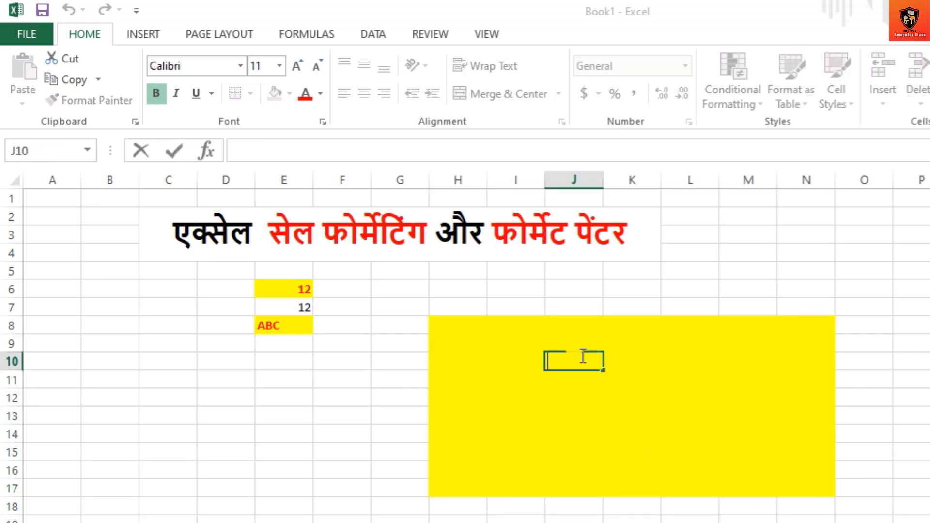
{"action": "type", "text": "JHVG"}
{"action": "double_click", "coordinate": [586, 392]}
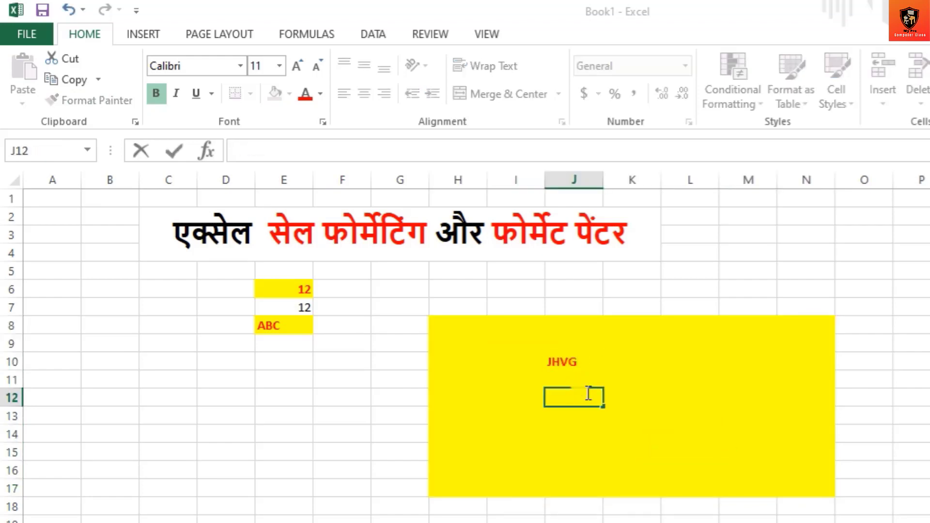
{"action": "type", "text": "HVJHG"}
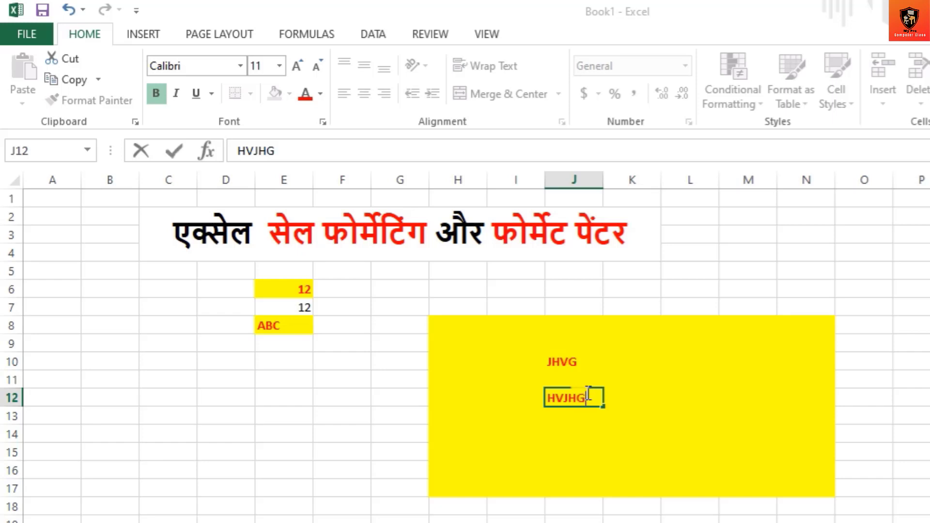
{"action": "left_click", "coordinate": [656, 386]}
{"action": "double_click", "coordinate": [638, 375]}
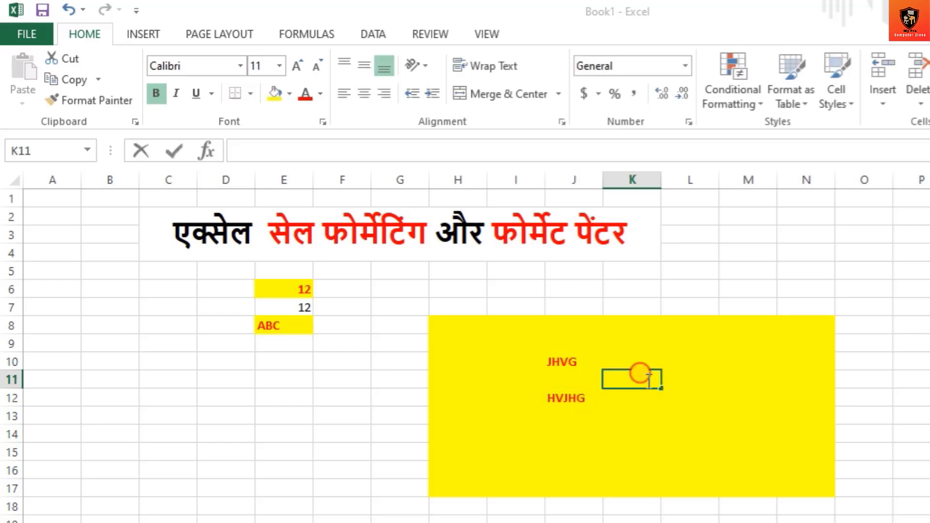
{"action": "type", "text": "HGHH"}
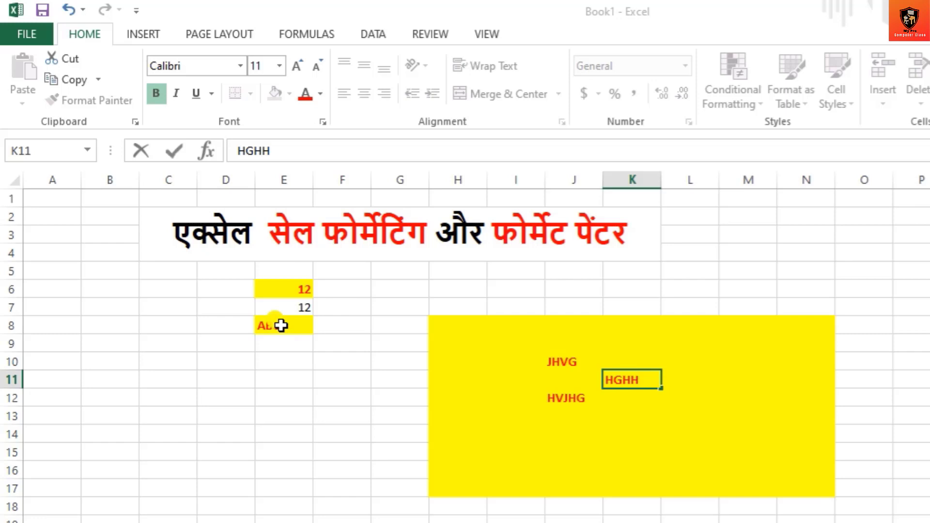
Increase the font size of the ABC text in cell E8 to 72.
{"action": "left_click", "coordinate": [281, 325]}
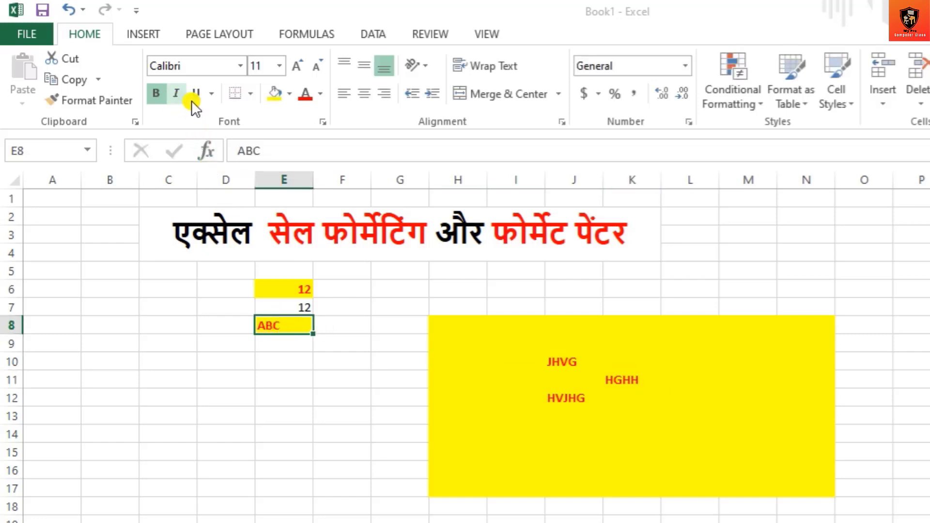
{"action": "left_click", "coordinate": [295, 66]}
{"action": "left_click", "coordinate": [295, 66]}
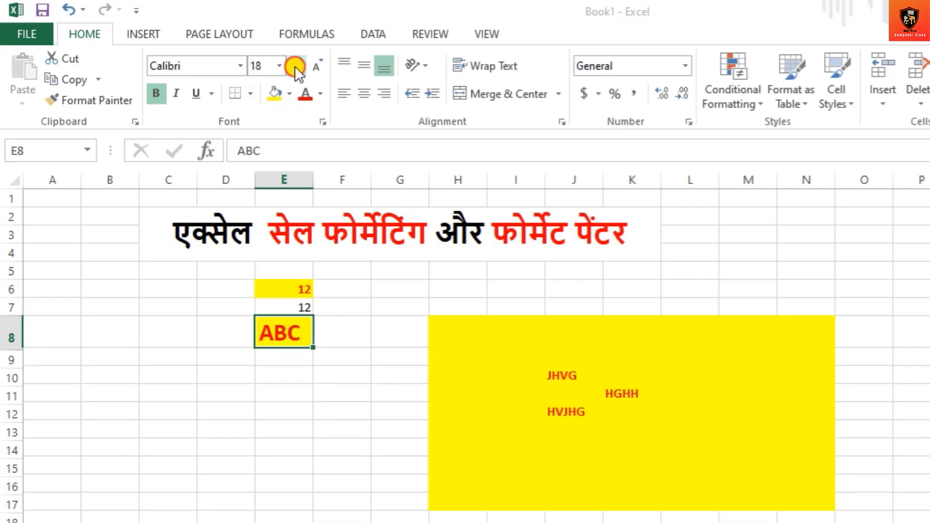
{"action": "left_click", "coordinate": [294, 66]}
{"action": "left_click", "coordinate": [295, 66]}
{"action": "left_click", "coordinate": [295, 66]}
{"action": "left_click", "coordinate": [295, 66]}
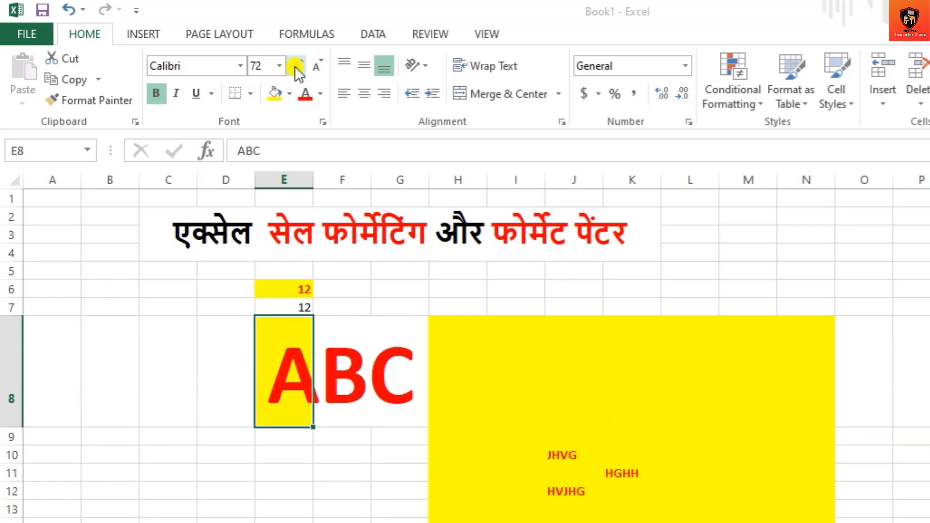
{"action": "left_click", "coordinate": [353, 380]}
Copy the formatting of cell E8 over the yellow block starting at H7 with Format Painter, and enter HJBHHH in cell J8.
{"action": "left_click", "coordinate": [287, 374]}
{"action": "left_click", "coordinate": [112, 101]}
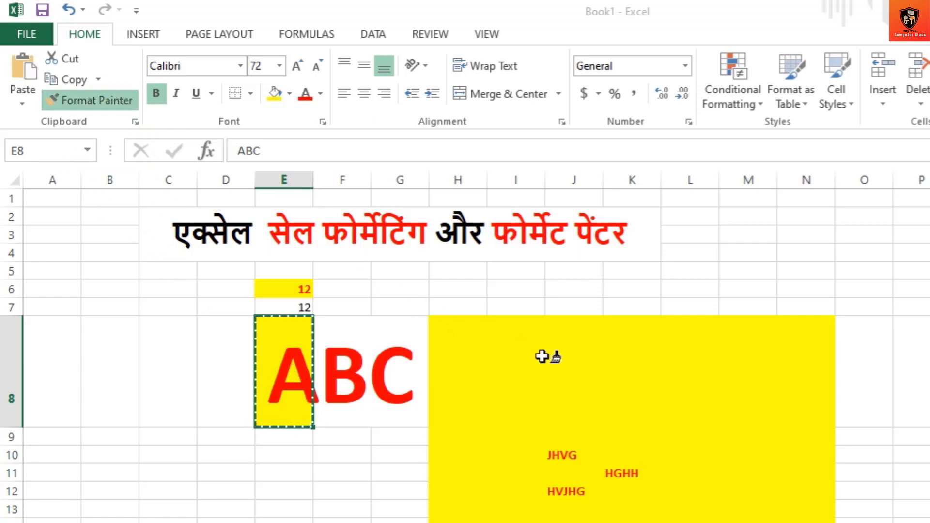
{"action": "mouse_move", "coordinate": [430, 311]}
{"action": "left_mouse_down"}
{"action": "mouse_move", "coordinate": [689, 502]}
{"action": "mouse_move", "coordinate": [807, 522]}
{"action": "left_mouse_up"}
{"action": "left_click", "coordinate": [678, 495]}
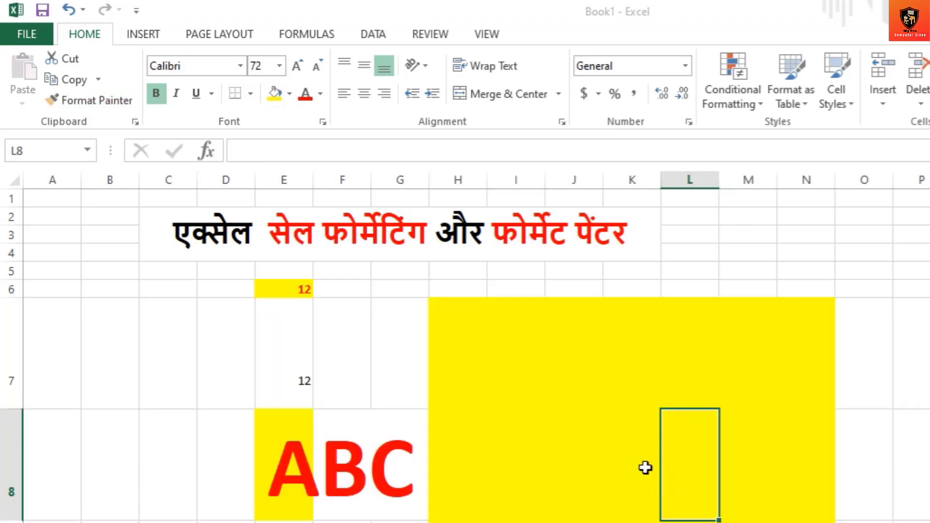
{"action": "left_click", "coordinate": [599, 427]}
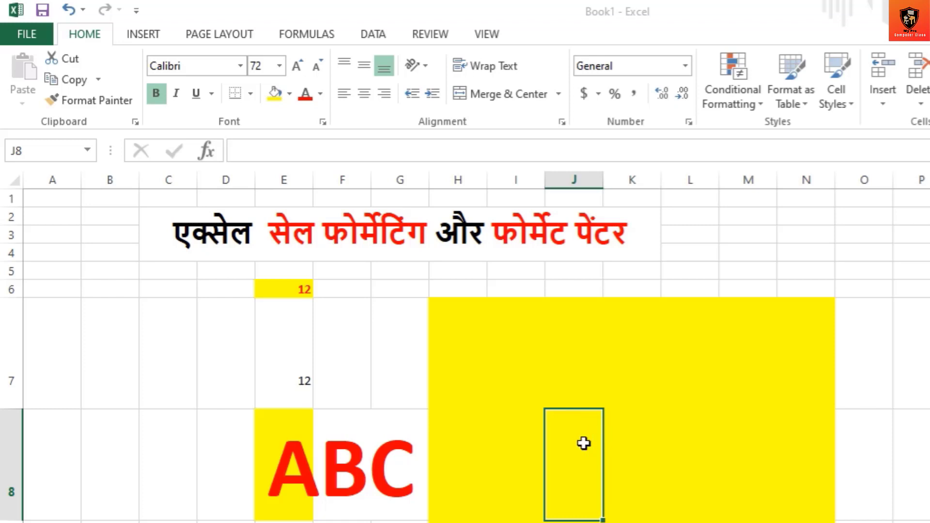
{"action": "type", "text": "HJBHHH"}
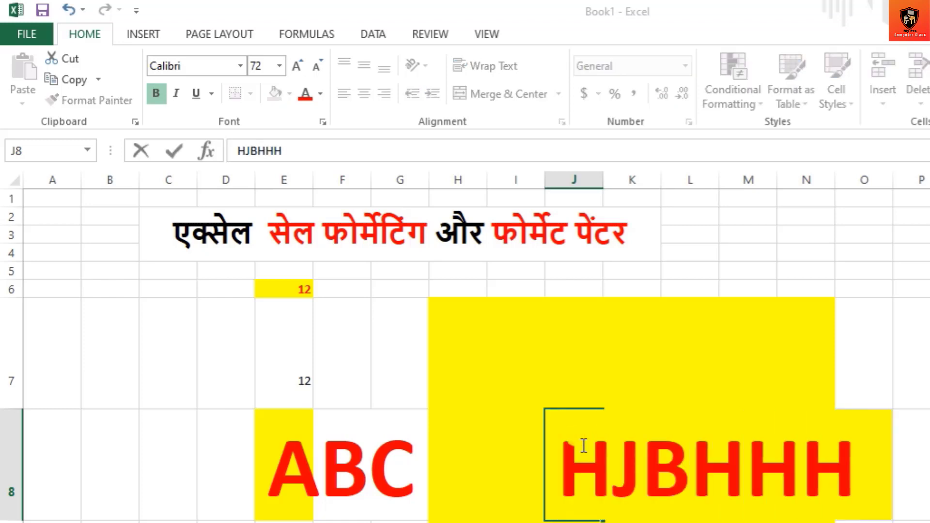
Undo the HJBHHH entry in cell J8 and clear the yellow block's text and formatting.
{"action": "key", "text": "ctrl+z"}
{"action": "key", "text": "ctrl+z"}
{"action": "key", "text": "ctrl+z"}
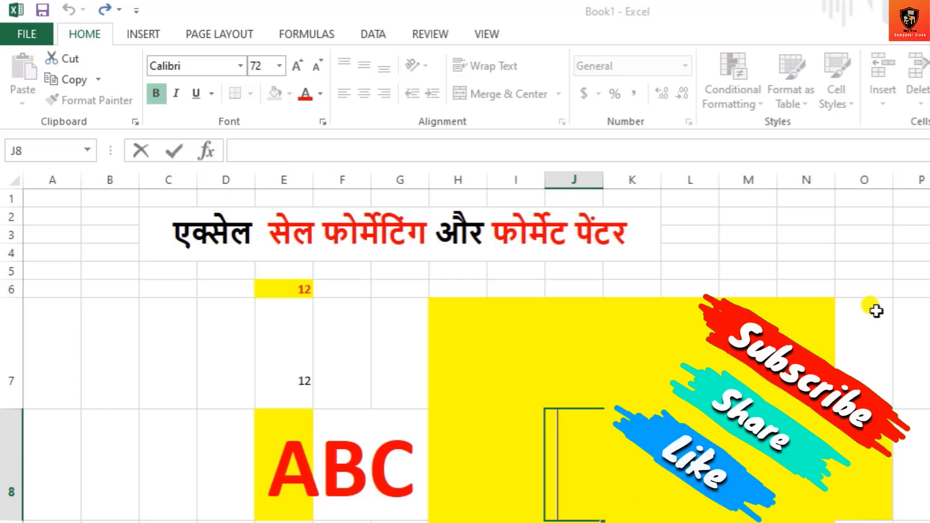
{"action": "mouse_move", "coordinate": [870, 288]}
{"action": "left_mouse_down"}
{"action": "mouse_move", "coordinate": [693, 387]}
{"action": "mouse_move", "coordinate": [402, 522]}
{"action": "left_mouse_up"}
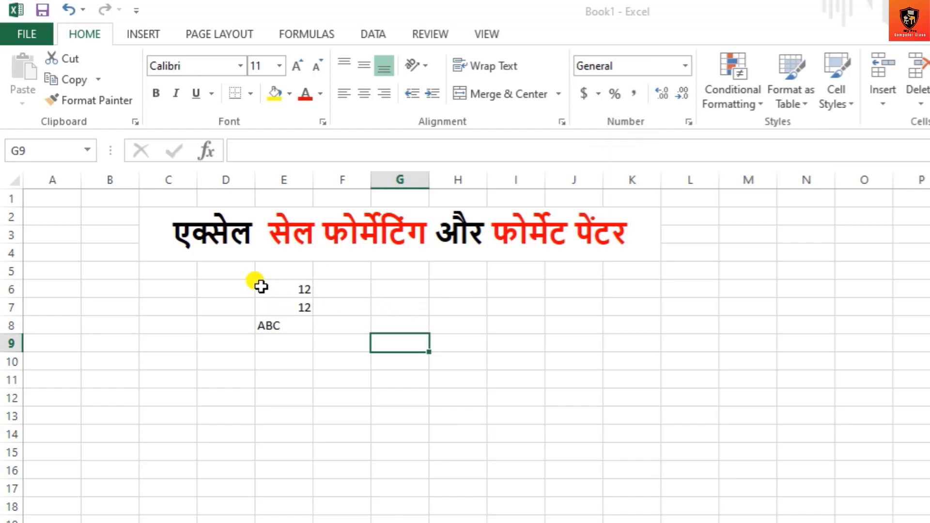
{"action": "left_click_drag", "start_coordinate": [261, 286], "coordinate": [298, 328]}
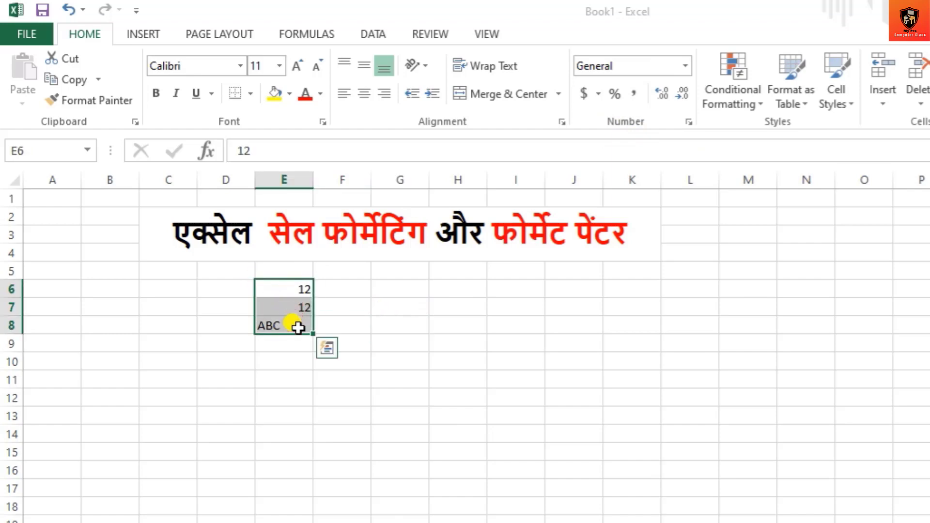
{"action": "left_click", "coordinate": [291, 286]}
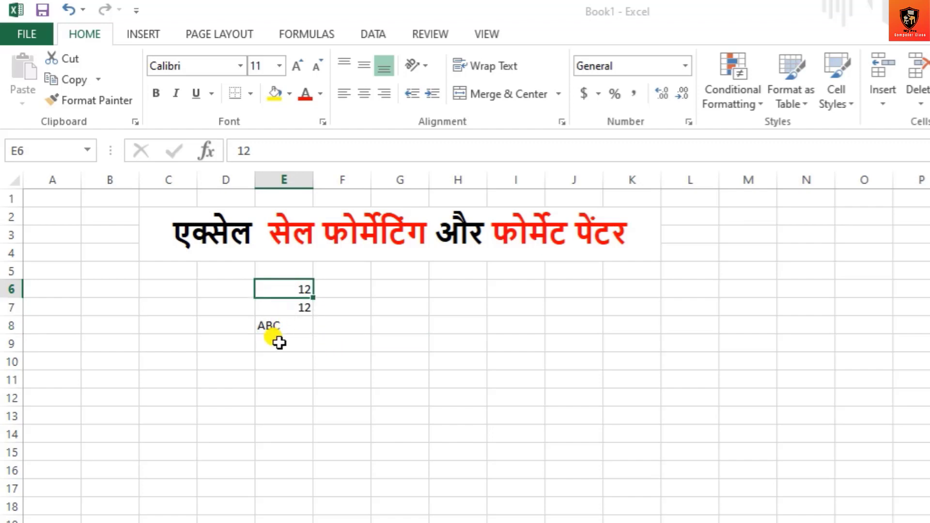
{"action": "left_click", "coordinate": [279, 325]}
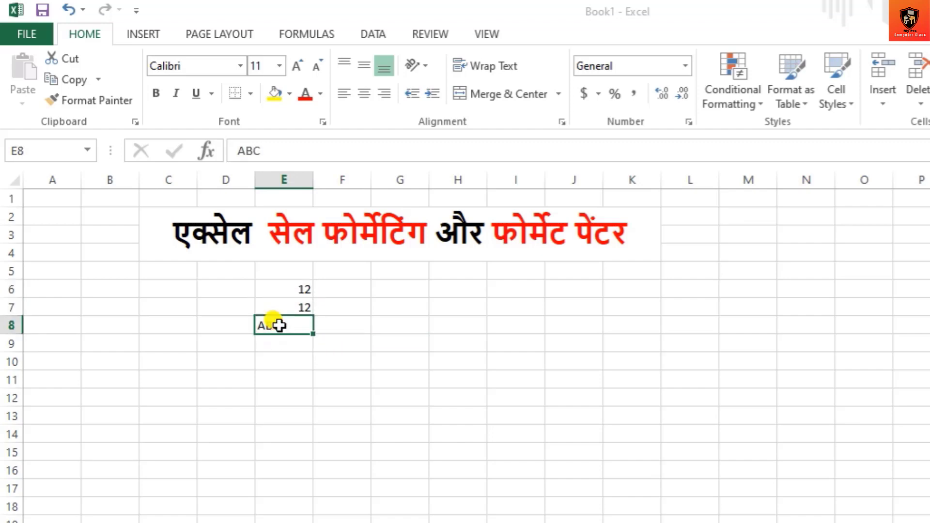
{"action": "left_click", "coordinate": [303, 306]}
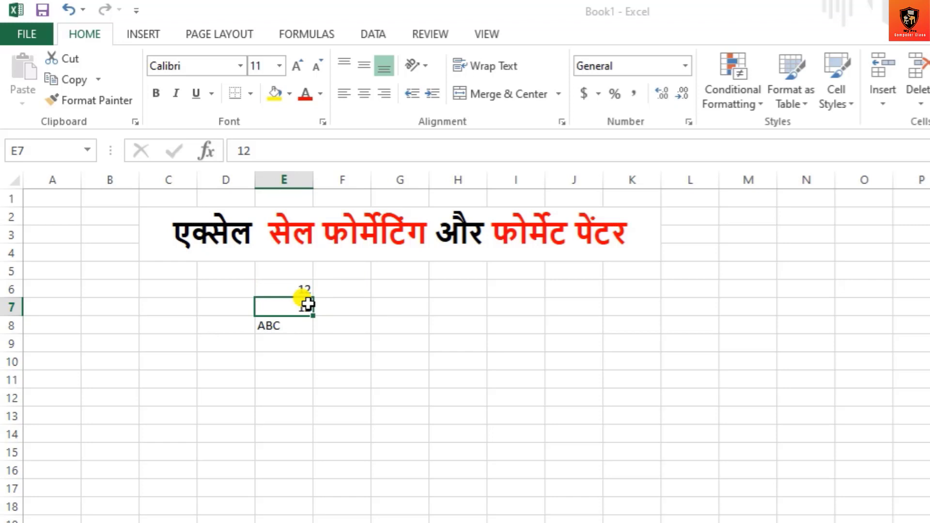
{"action": "left_click", "coordinate": [275, 324]}
Change the number format of the value 12 in cell E6 to Text.
{"action": "left_click", "coordinate": [280, 291]}
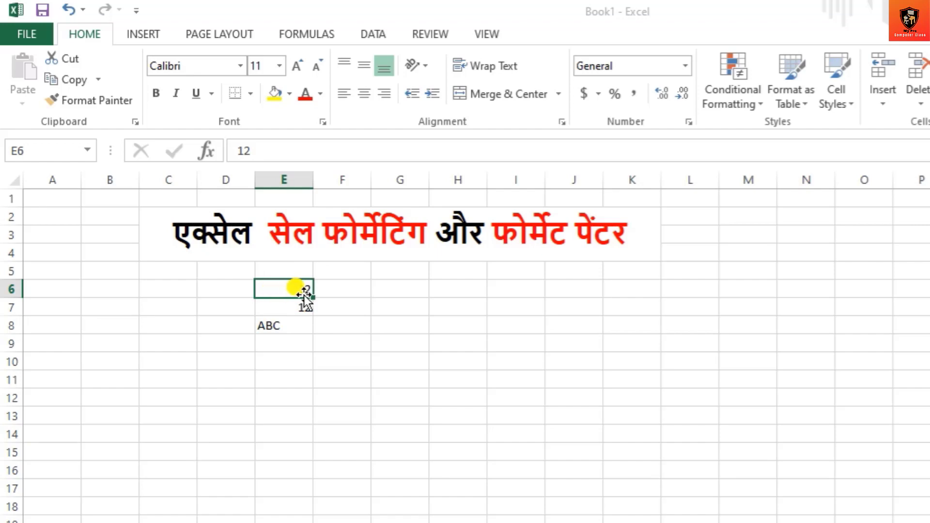
{"action": "left_click_drag", "start_coordinate": [301, 302], "coordinate": [316, 304]}
{"action": "left_click", "coordinate": [683, 64]}
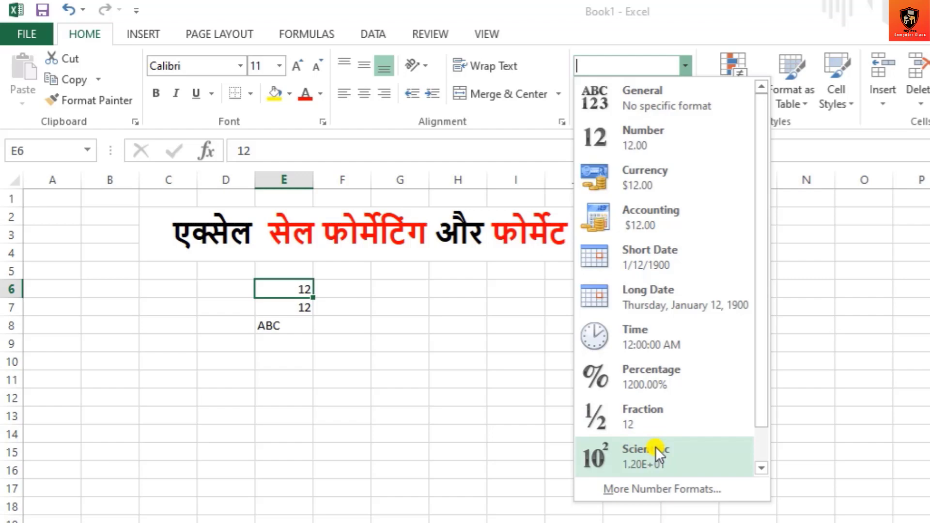
{"action": "scroll", "coordinate": [656, 446], "scroll_direction": "down", "scroll_amount": 1}
{"action": "left_click", "coordinate": [629, 454]}
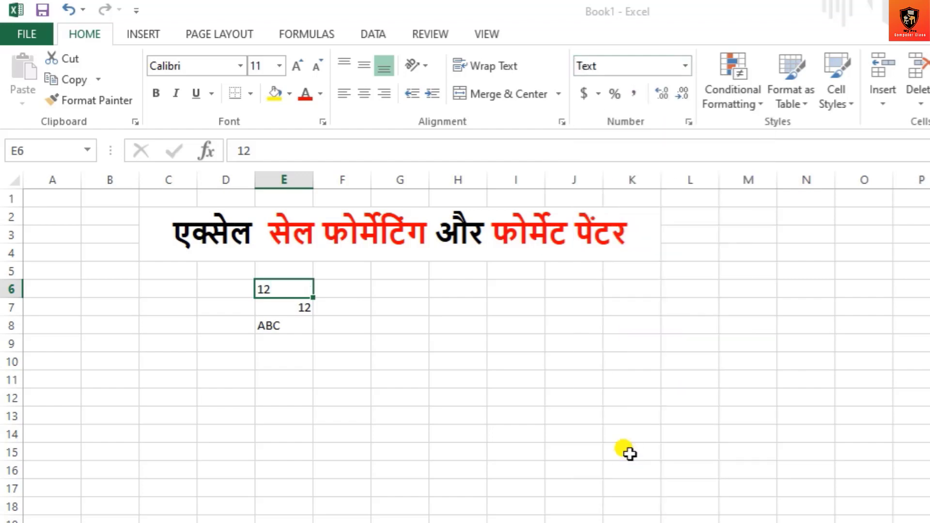
{"action": "left_click", "coordinate": [341, 331]}
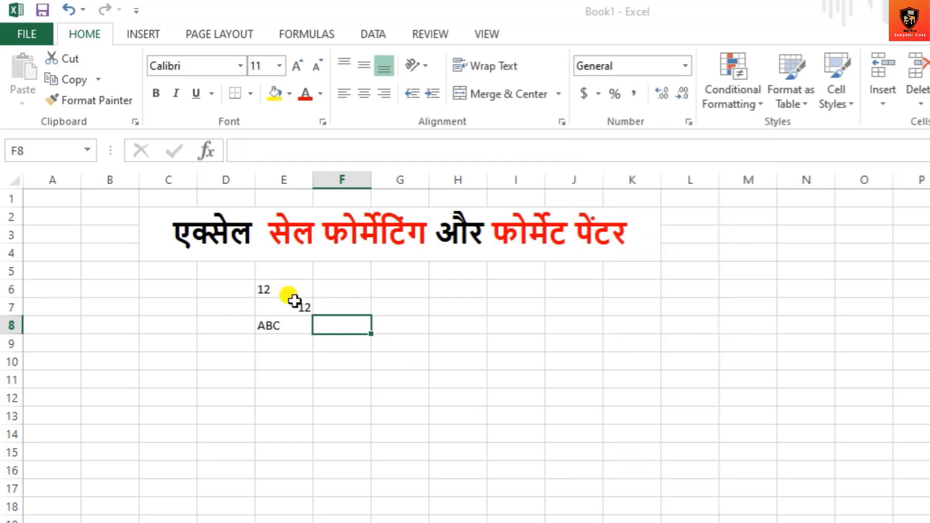
Switch cell E6 from the Text format to the Number format.
{"action": "left_click", "coordinate": [285, 289]}
{"action": "left_click", "coordinate": [296, 310]}
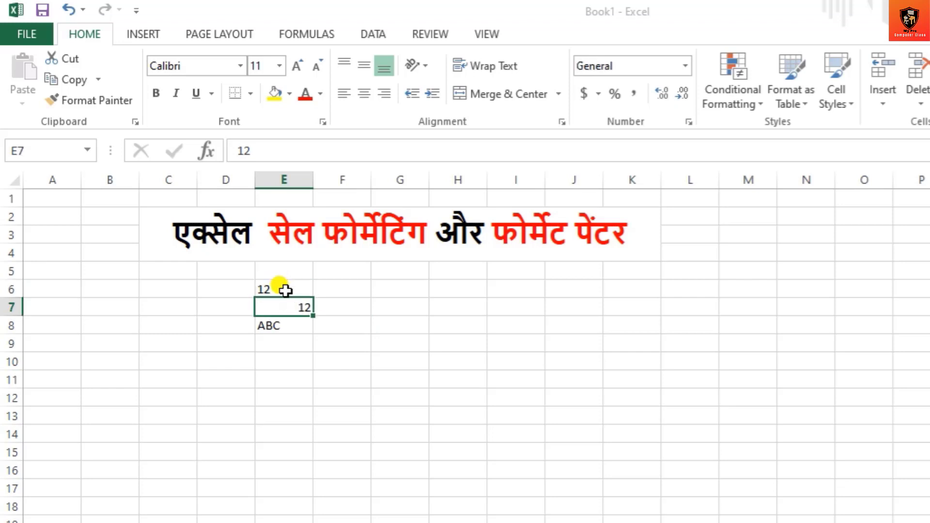
{"action": "left_click", "coordinate": [285, 291]}
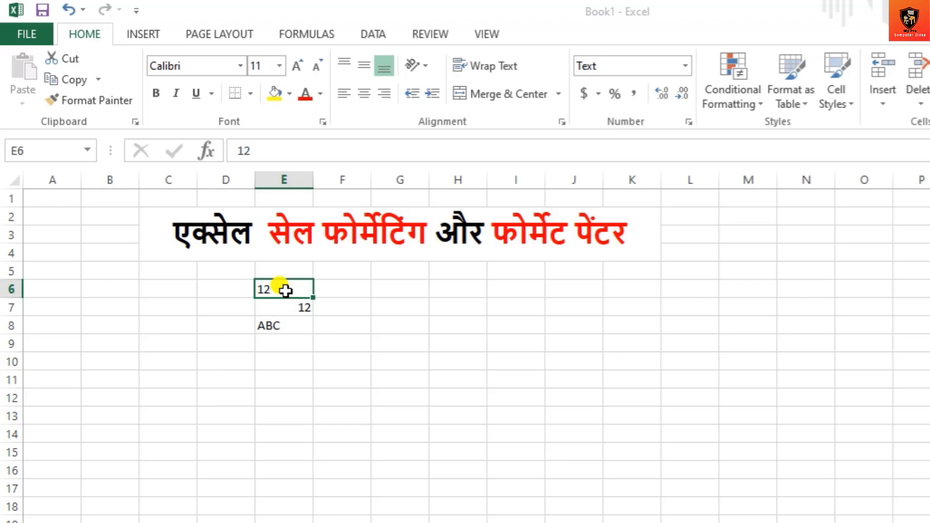
{"action": "left_click", "coordinate": [646, 64]}
{"action": "left_click", "coordinate": [685, 65]}
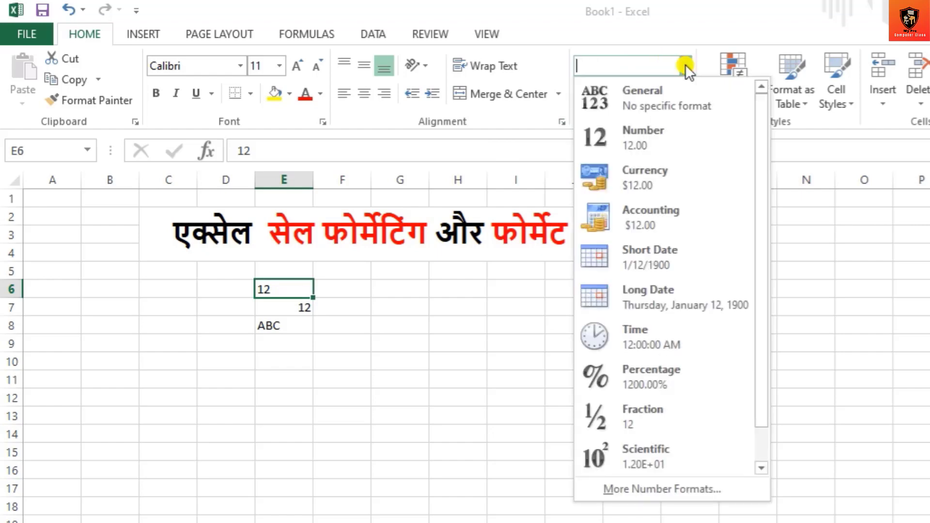
{"action": "left_click", "coordinate": [650, 133]}
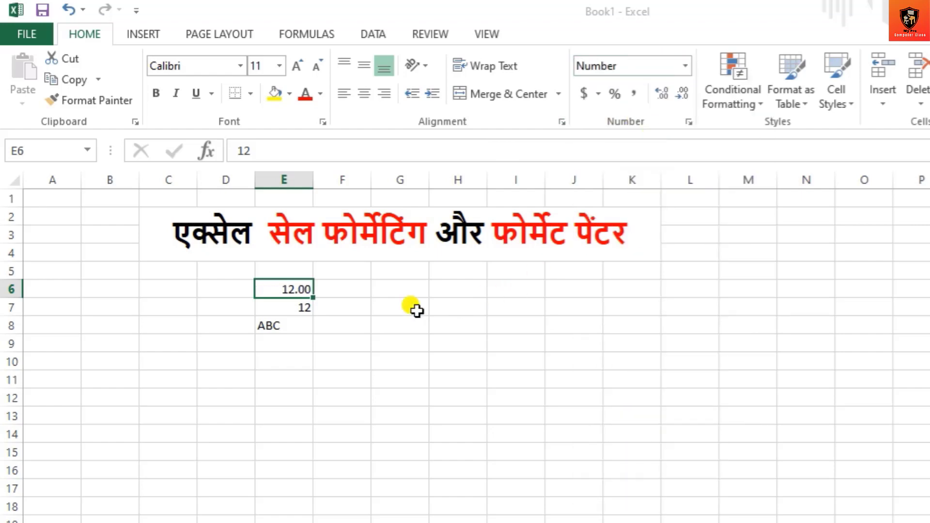
{"action": "double_click", "coordinate": [394, 304]}
Apply the Time number format to cell E6.
{"action": "left_click", "coordinate": [302, 291]}
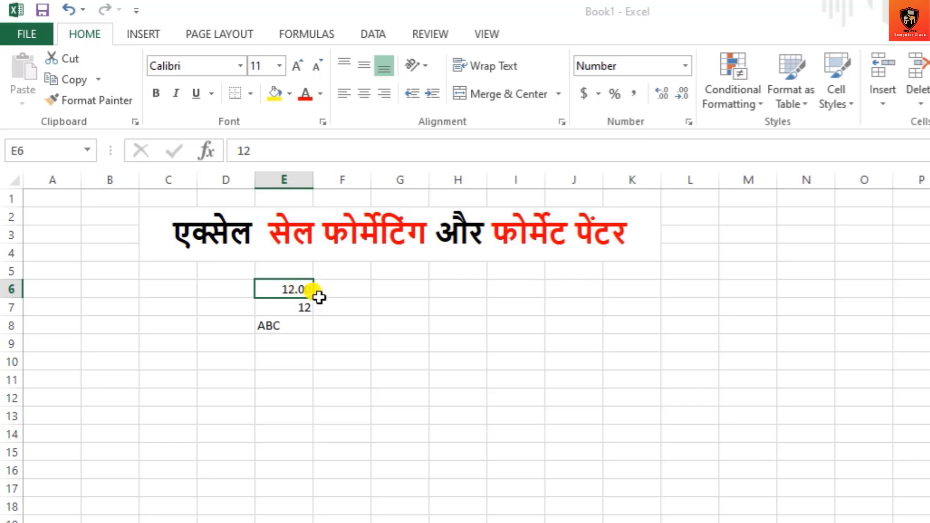
{"action": "left_click", "coordinate": [686, 68]}
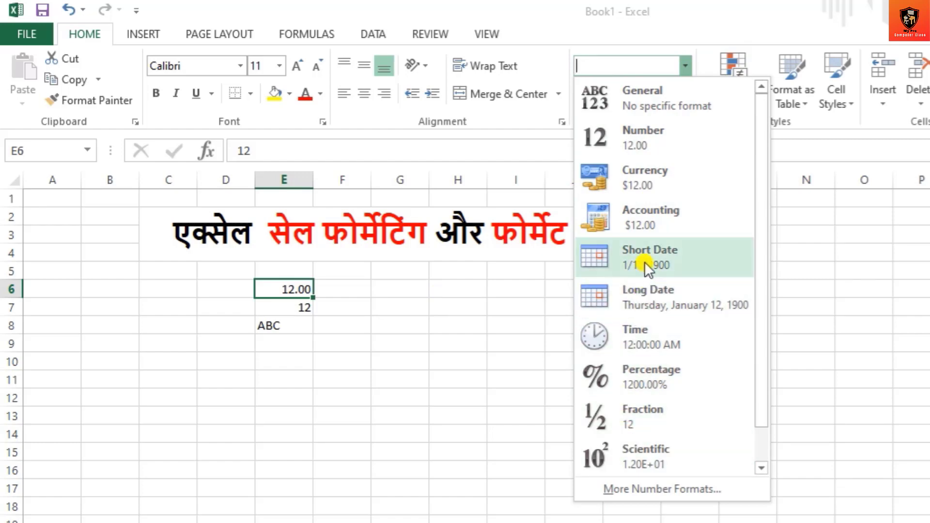
{"action": "left_click", "coordinate": [635, 329]}
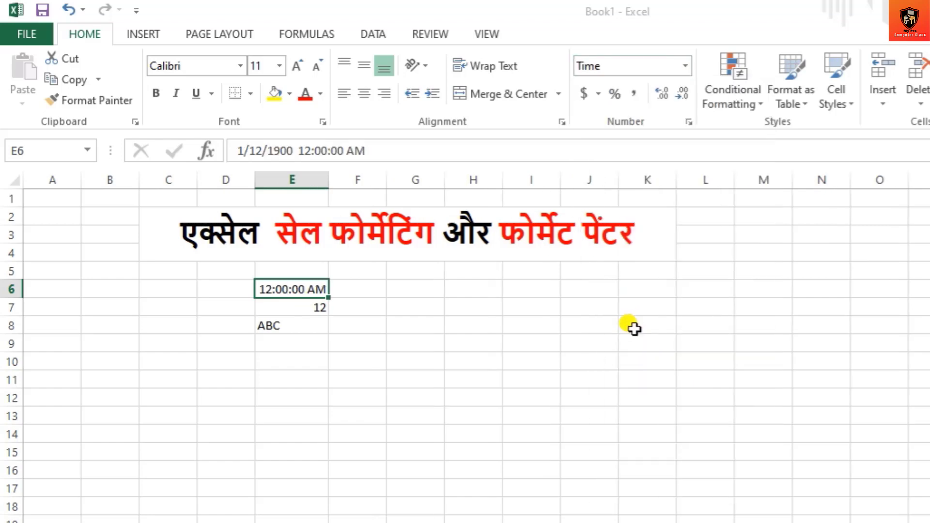
{"action": "left_click", "coordinate": [431, 324]}
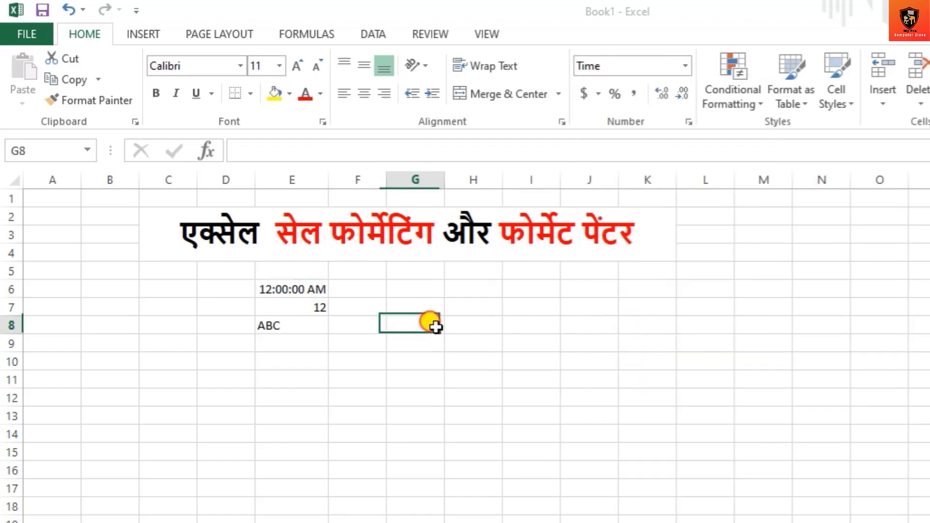
{"action": "left_click", "coordinate": [297, 288]}
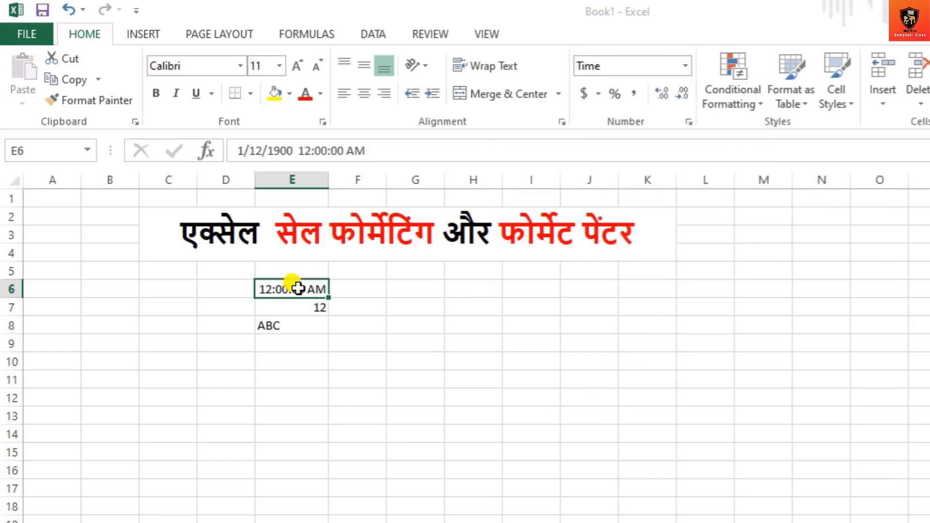
Apply the Currency number format to the value 12 in cell E7.
{"action": "left_click", "coordinate": [310, 307]}
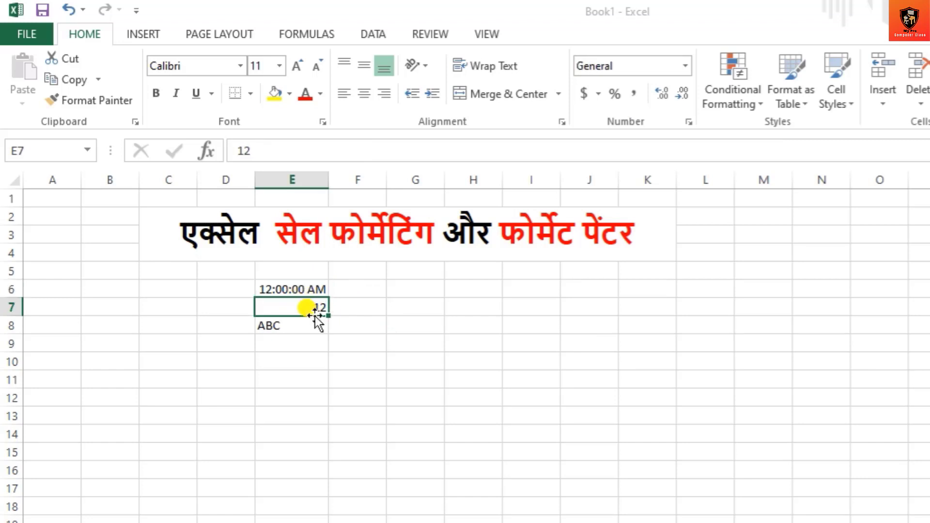
{"action": "left_click", "coordinate": [686, 65]}
{"action": "left_click", "coordinate": [643, 178]}
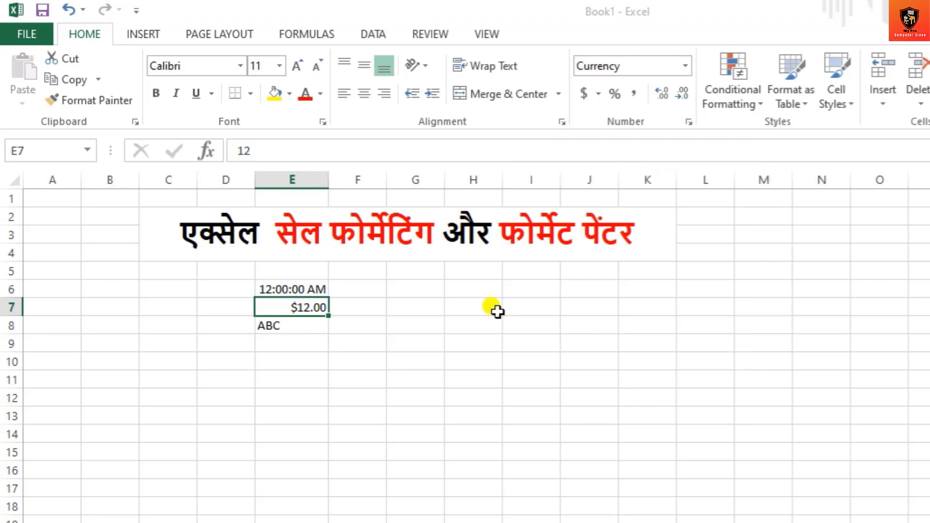
{"action": "left_click", "coordinate": [401, 320]}
{"action": "left_click", "coordinate": [309, 310]}
{"action": "left_click", "coordinate": [300, 329]}
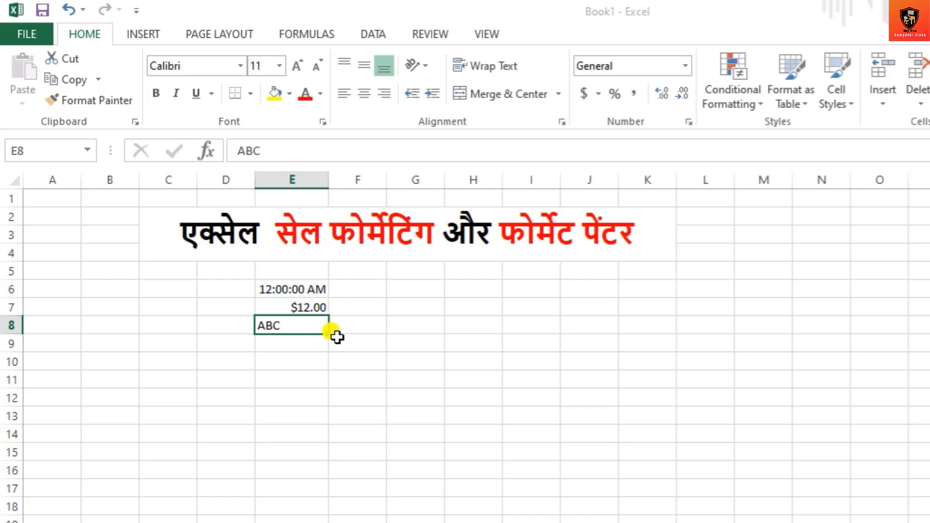
{"action": "left_click", "coordinate": [303, 291]}
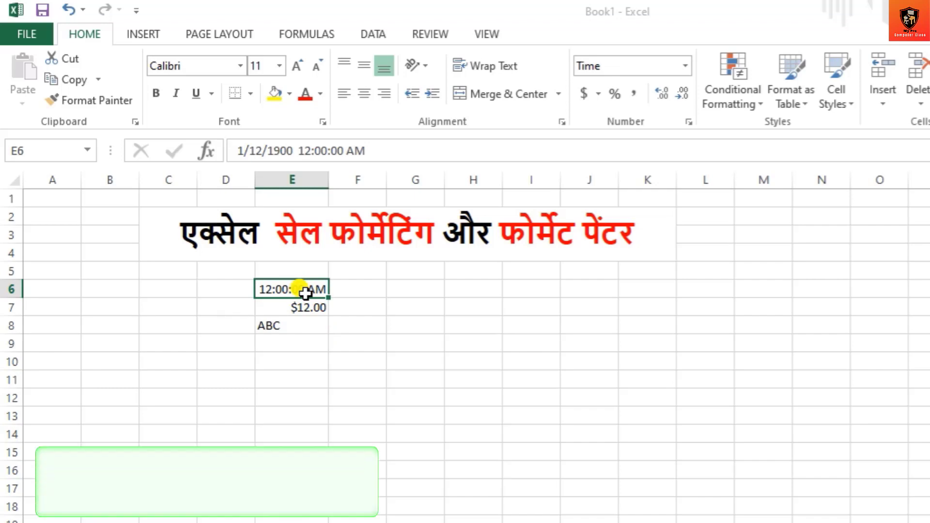